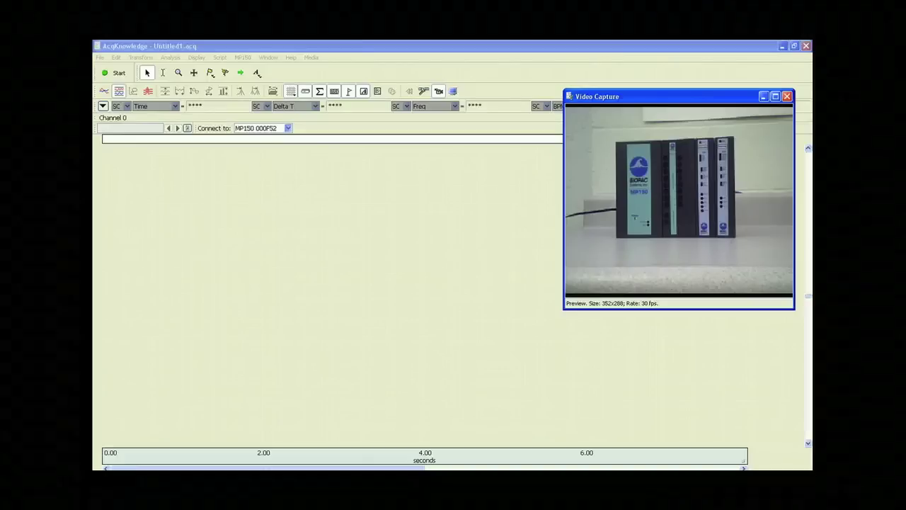
Step: Add an ECG100C and ECG100C-MRI module to the MP150 analog inputs on channel 1, with gain 2000, NORM mode and 35HzLPN on
{"action": "left_click", "coordinate": [405, 466]}
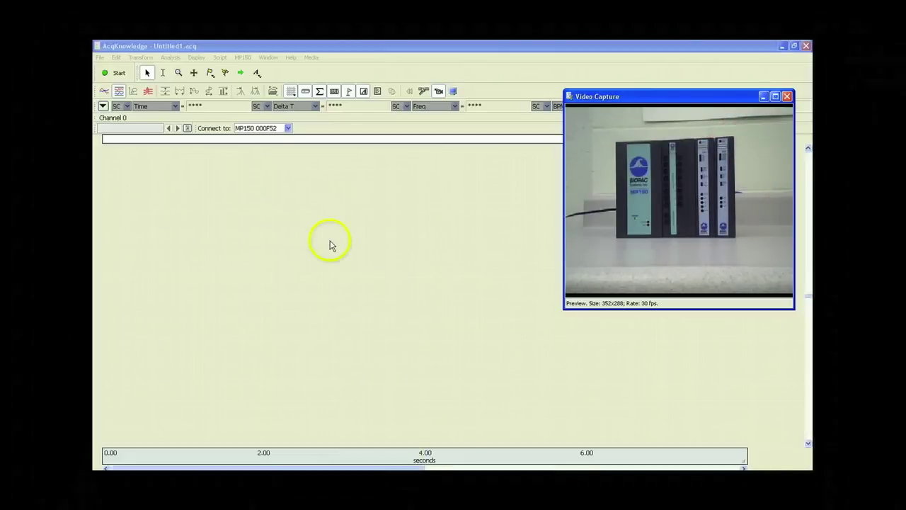
{"action": "left_click", "coordinate": [245, 62]}
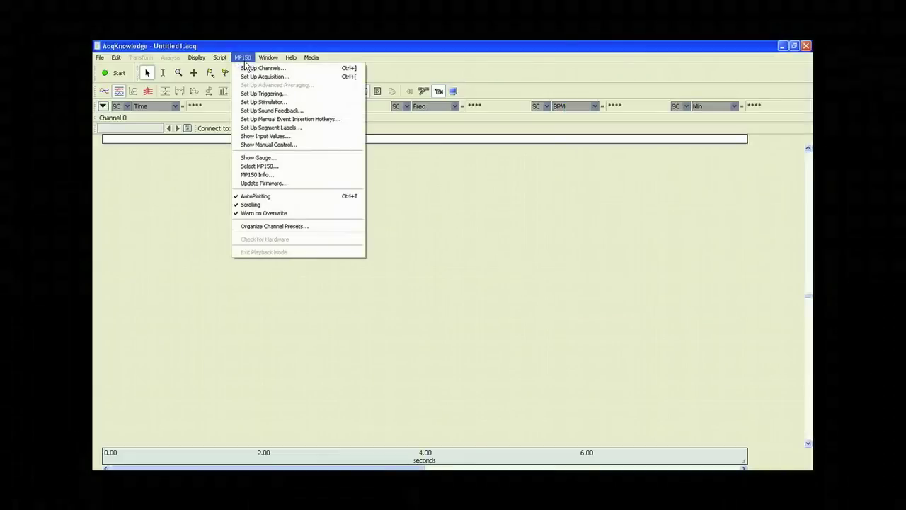
{"action": "left_click", "coordinate": [246, 68]}
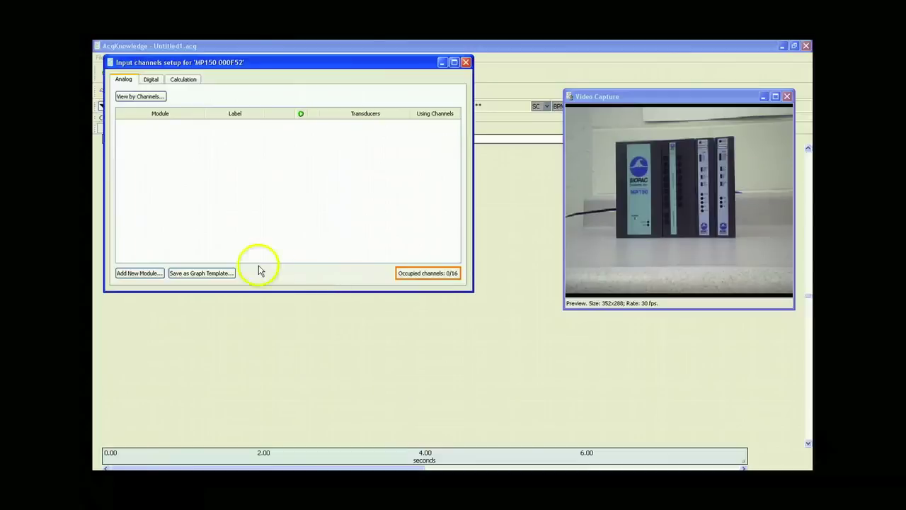
{"action": "left_click", "coordinate": [140, 273]}
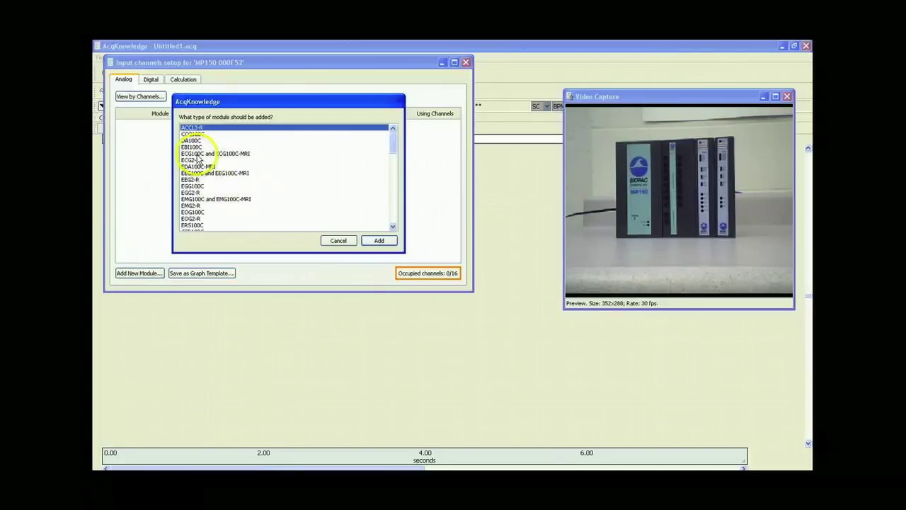
{"action": "left_click", "coordinate": [199, 154]}
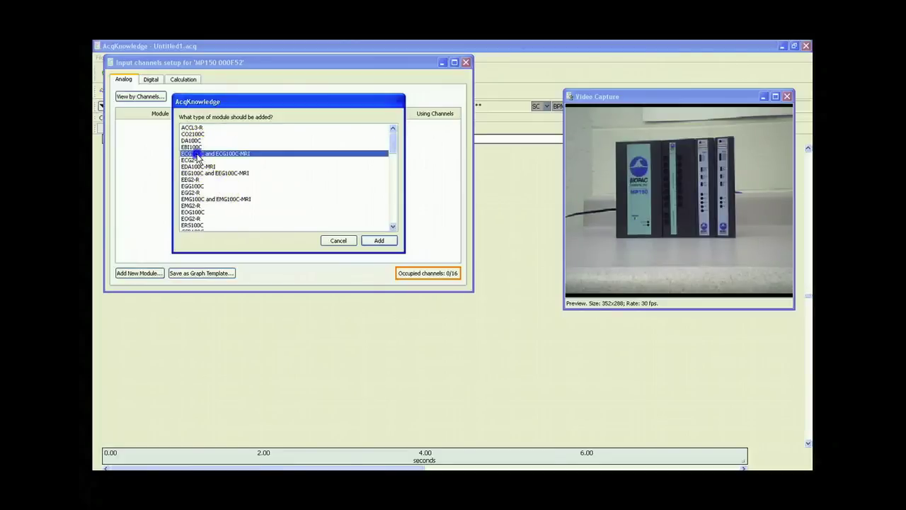
{"action": "left_click", "coordinate": [378, 241]}
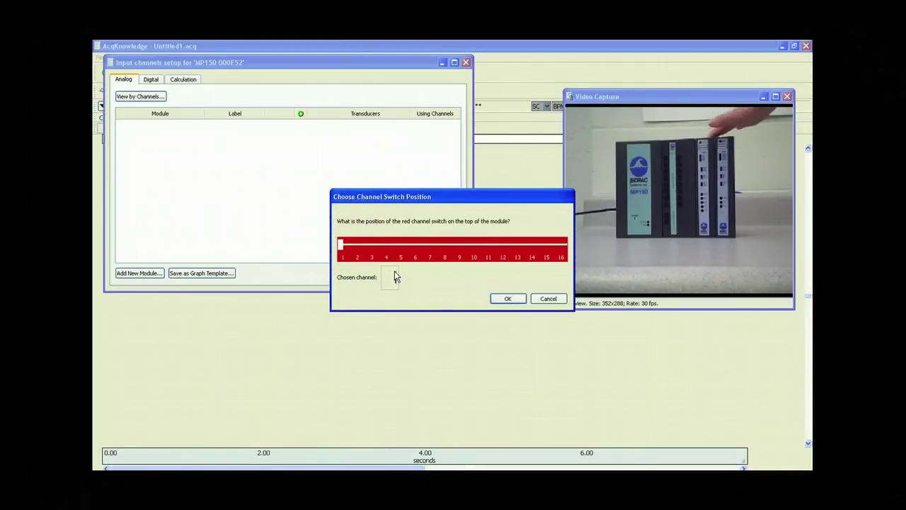
{"action": "left_click", "coordinate": [350, 260]}
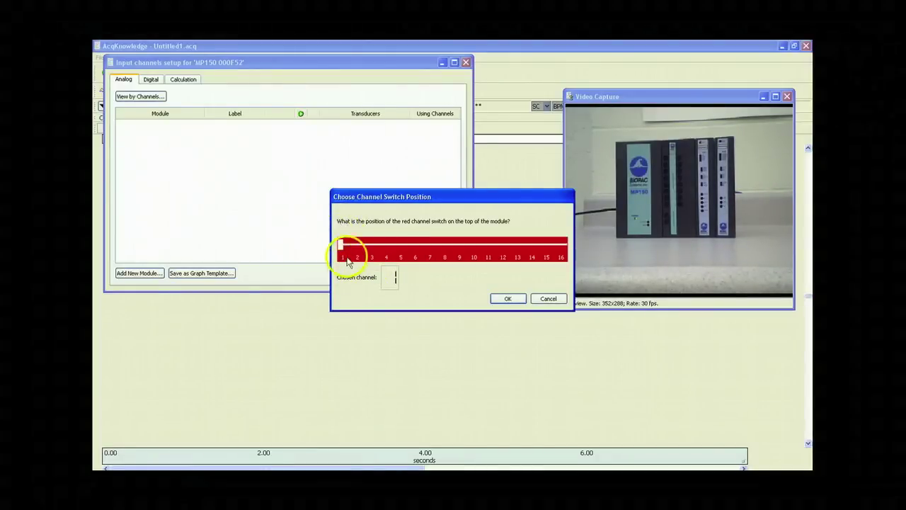
{"action": "left_click", "coordinate": [504, 299]}
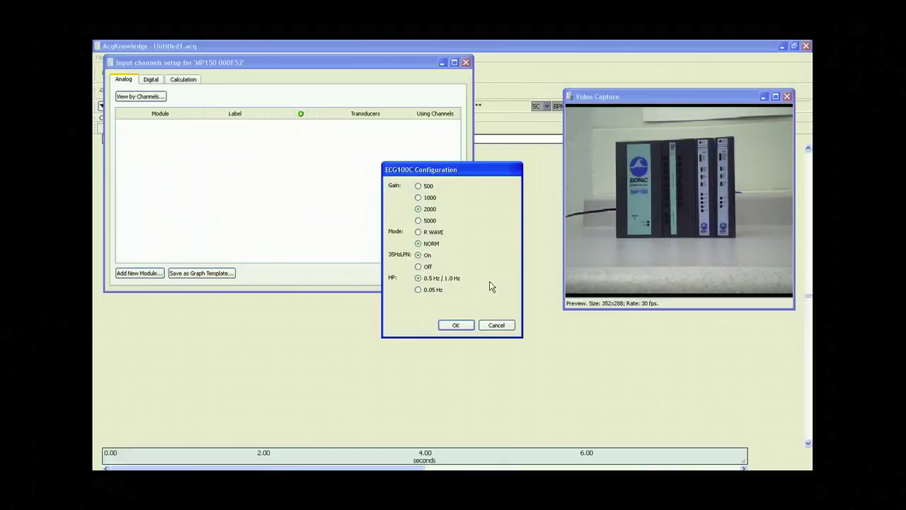
{"action": "left_click", "coordinate": [418, 209]}
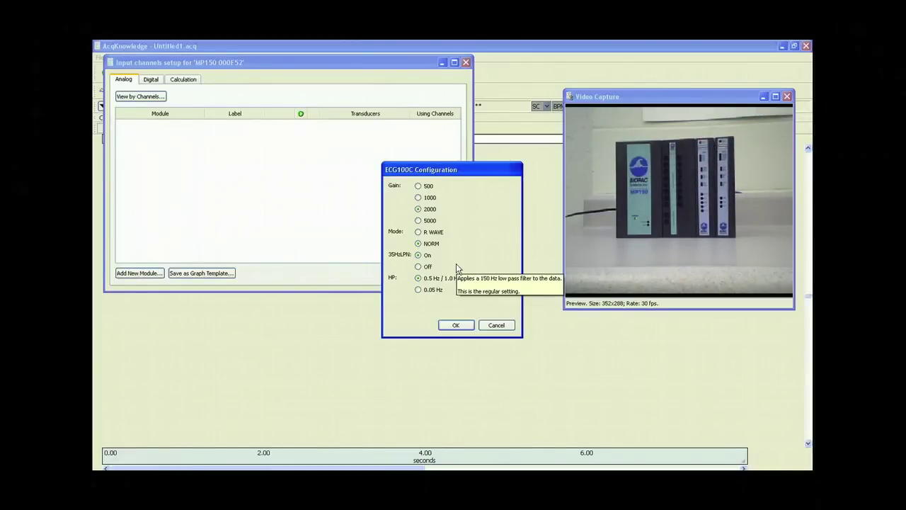
{"action": "left_click", "coordinate": [457, 325]}
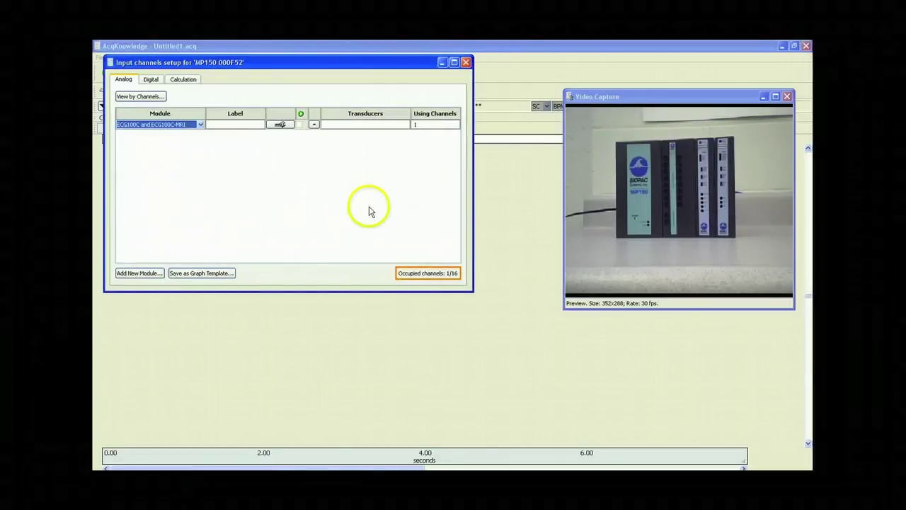
Step: Label the ECG100C module "ECG Subject 1" in the analog input channels setup
{"action": "left_click", "coordinate": [238, 122]}
{"action": "type", "text": "ECG Su"}
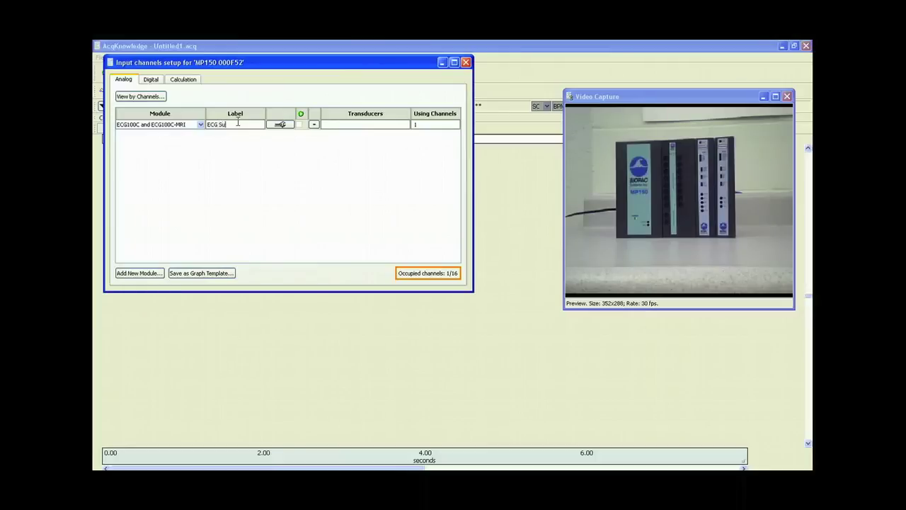
{"action": "type", "text": "bject1"}
{"action": "left_click", "coordinate": [205, 219]}
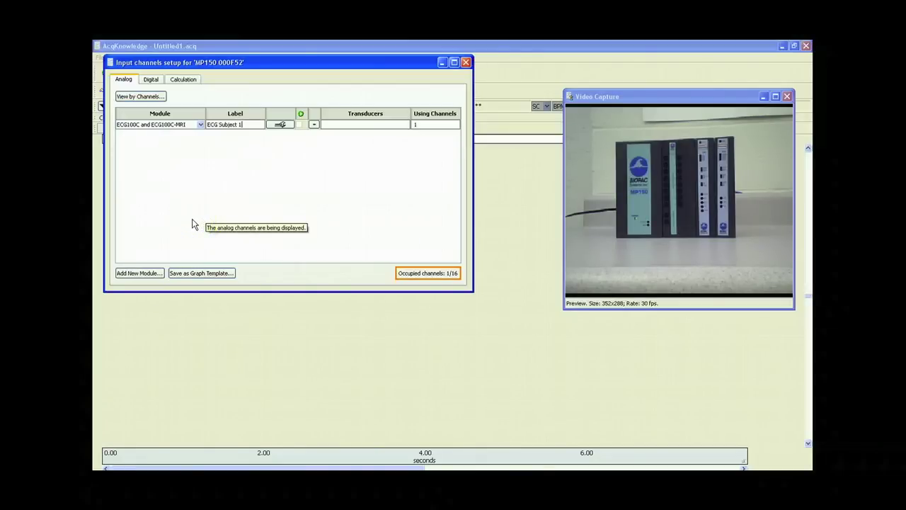
Step: Add a GSR100C module to the analog inputs with its channel switch position set to 2
{"action": "left_click", "coordinate": [153, 273]}
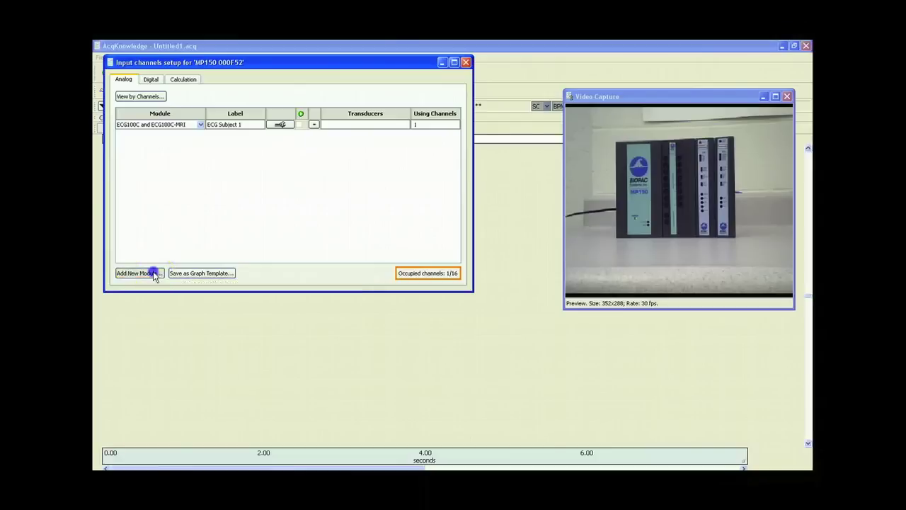
{"action": "left_click_drag", "start_coordinate": [391, 139], "coordinate": [393, 148]}
{"action": "left_click", "coordinate": [212, 215]}
{"action": "left_click", "coordinate": [194, 205]}
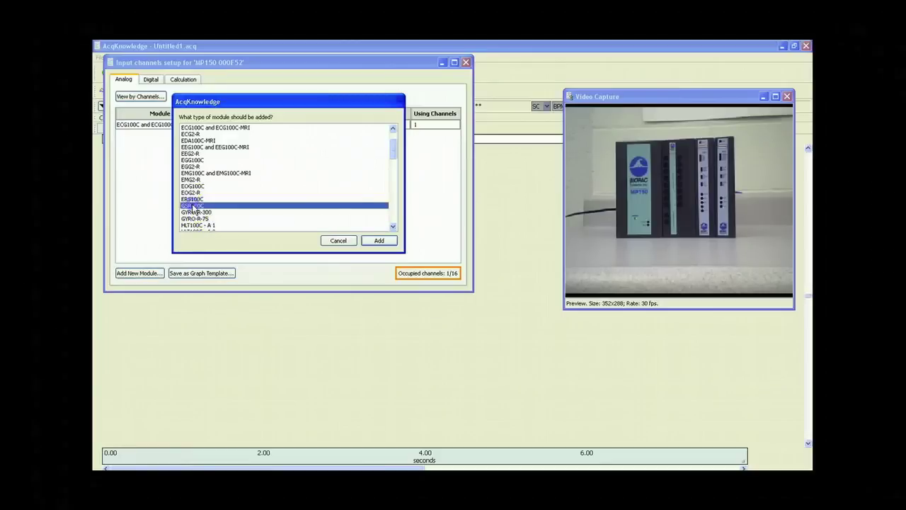
{"action": "left_click", "coordinate": [366, 242]}
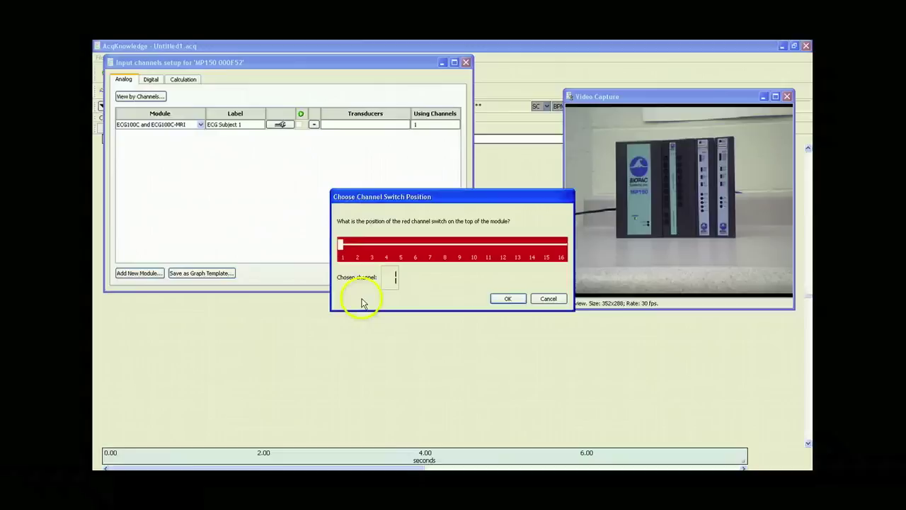
{"action": "left_click_drag", "start_coordinate": [340, 248], "coordinate": [355, 253]}
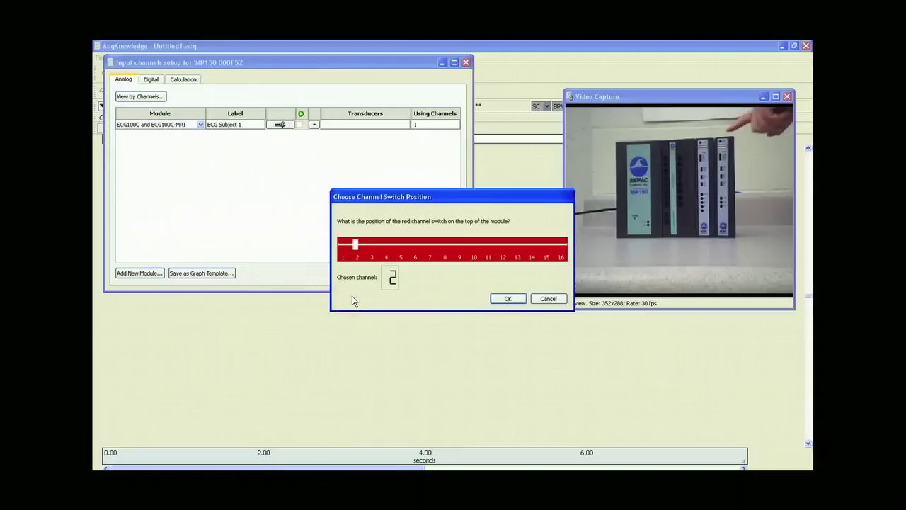
{"action": "left_click", "coordinate": [355, 245]}
{"action": "left_click", "coordinate": [499, 298]}
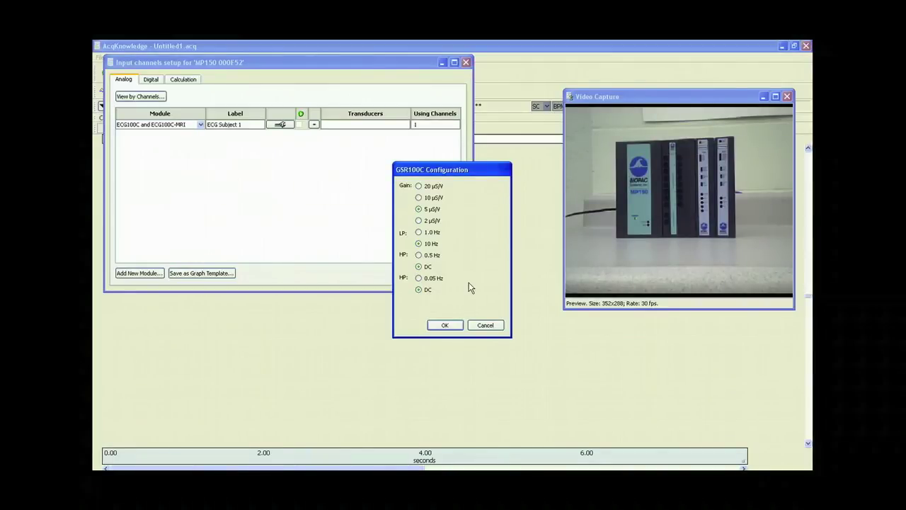
Step: Calibrate the GSR100C module with 5 µS/V gain, 10 Hz LP and DC HP settings, and label it "GSR Subject 1"
{"action": "left_click", "coordinate": [446, 325]}
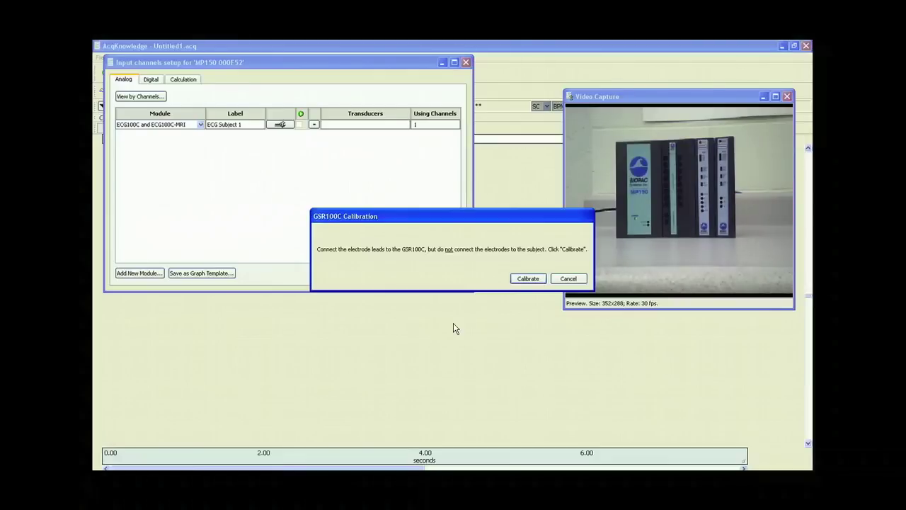
{"action": "left_click", "coordinate": [534, 279]}
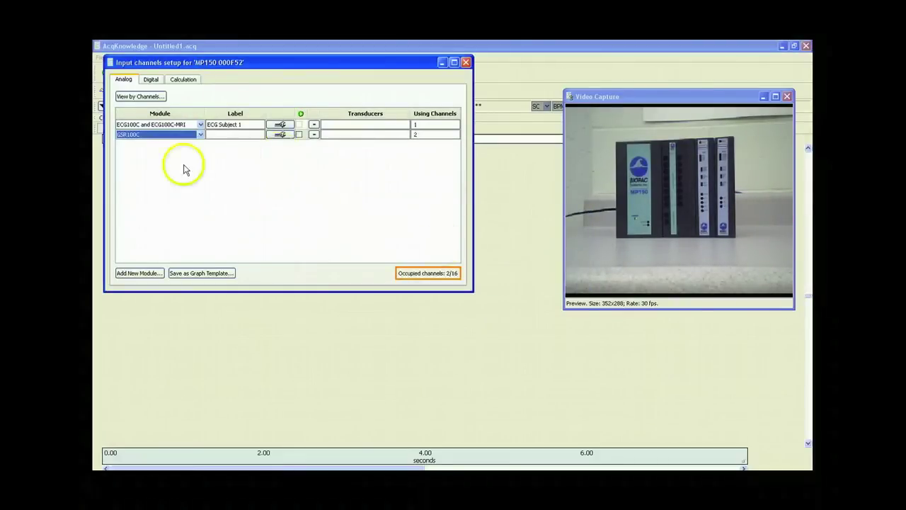
{"action": "left_click", "coordinate": [210, 135]}
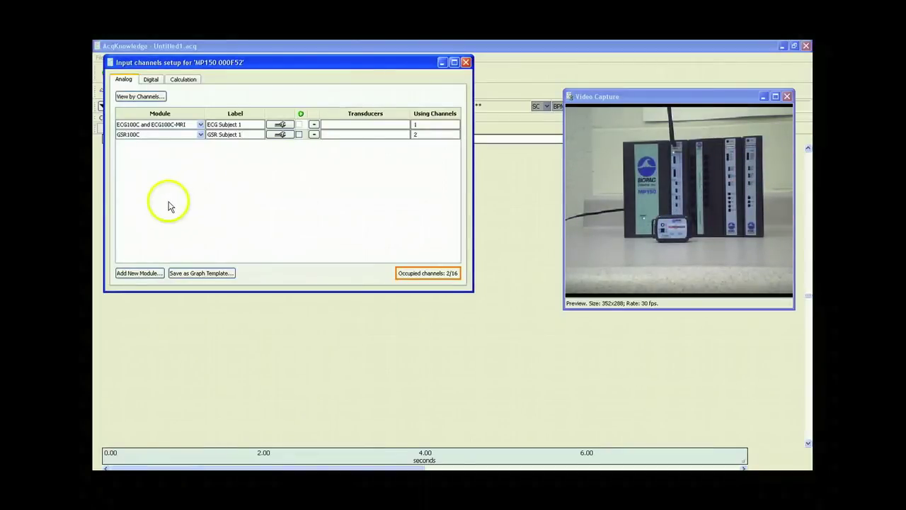
Step: Add an RSPEC-R module with RSP on channel pair 3/7 using X and ECG on pair 9/13 using Y, confirming its transmitter
{"action": "left_click", "coordinate": [152, 277]}
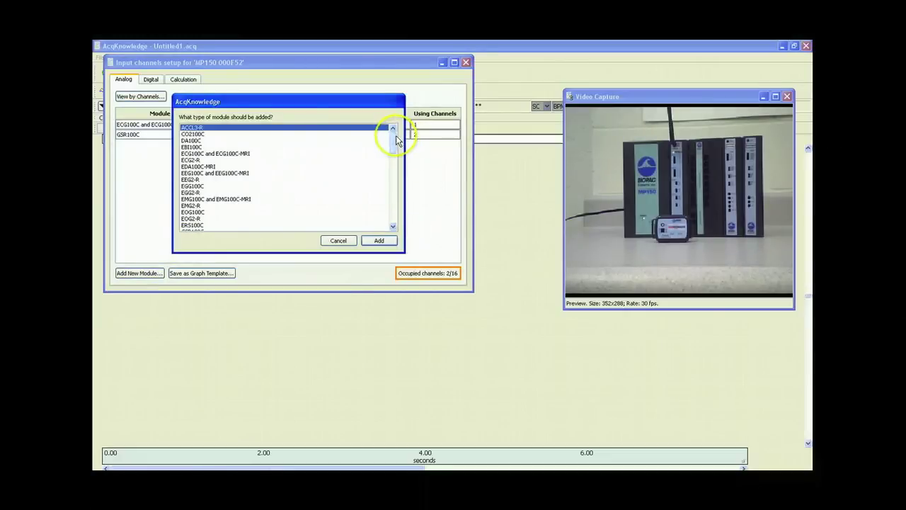
{"action": "left_click_drag", "start_coordinate": [396, 140], "coordinate": [395, 183]}
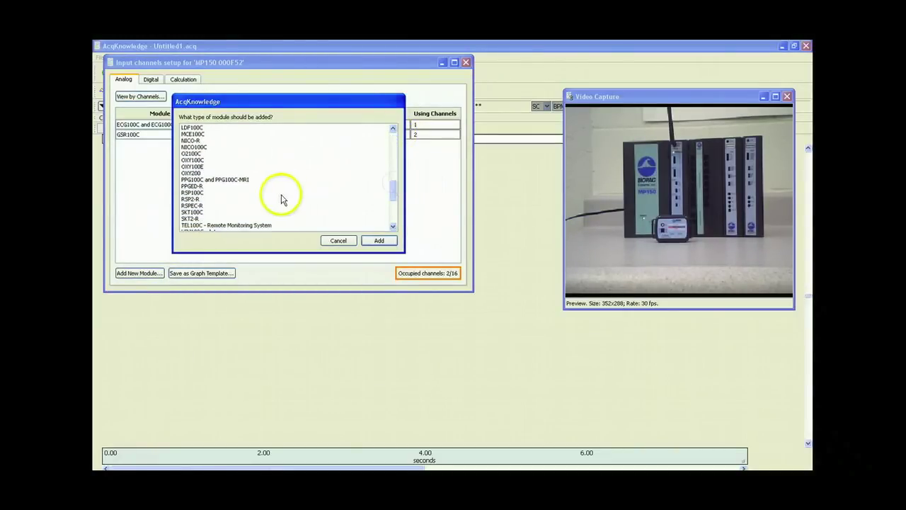
{"action": "left_click", "coordinate": [189, 206]}
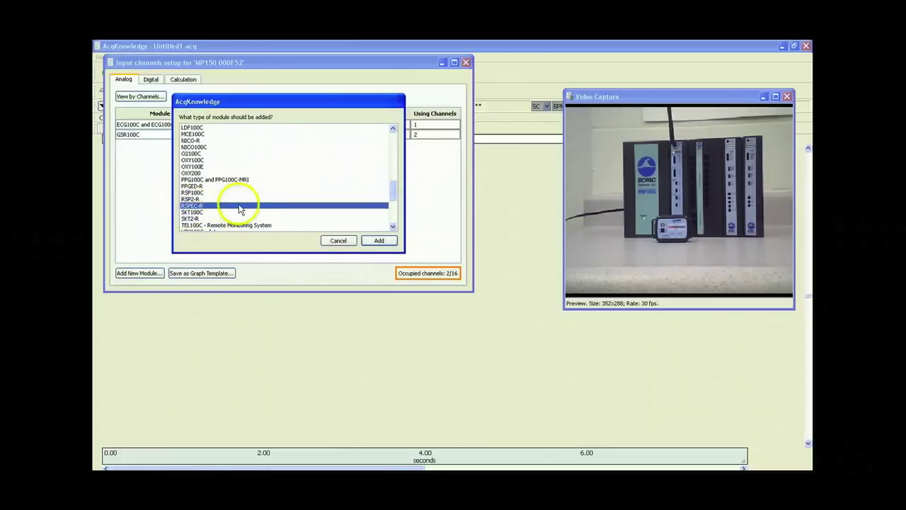
{"action": "left_click", "coordinate": [381, 242]}
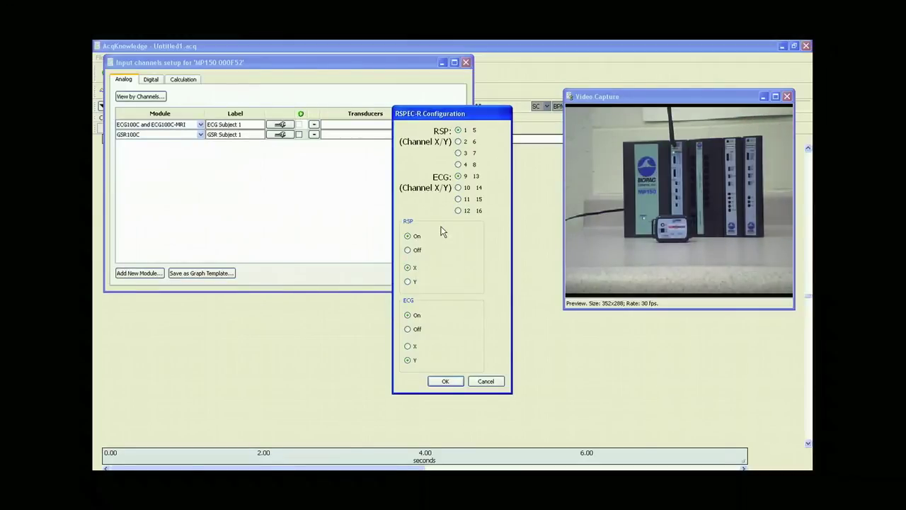
{"action": "left_click", "coordinate": [460, 153]}
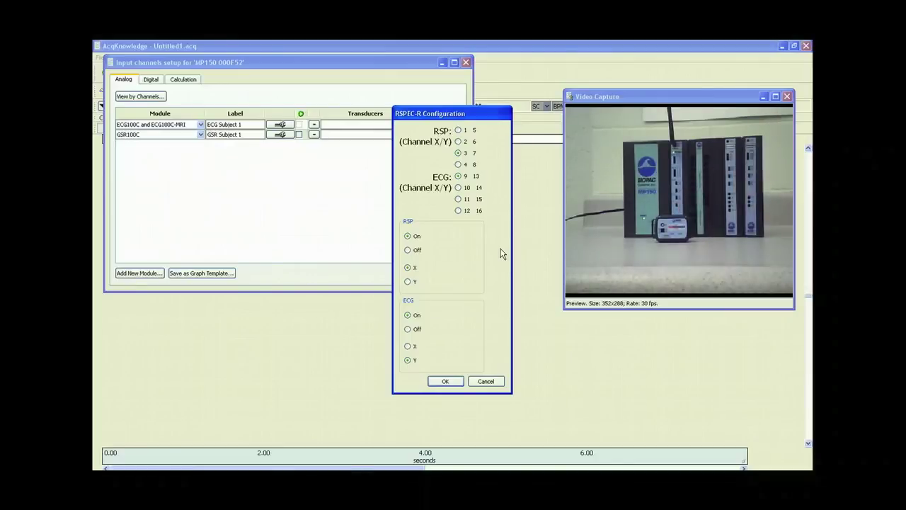
{"action": "left_click", "coordinate": [446, 381]}
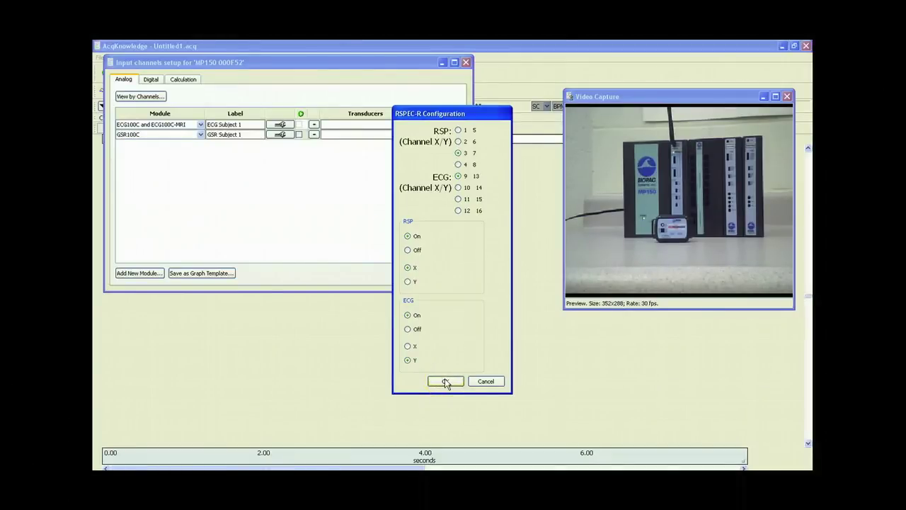
{"action": "left_click", "coordinate": [445, 381]}
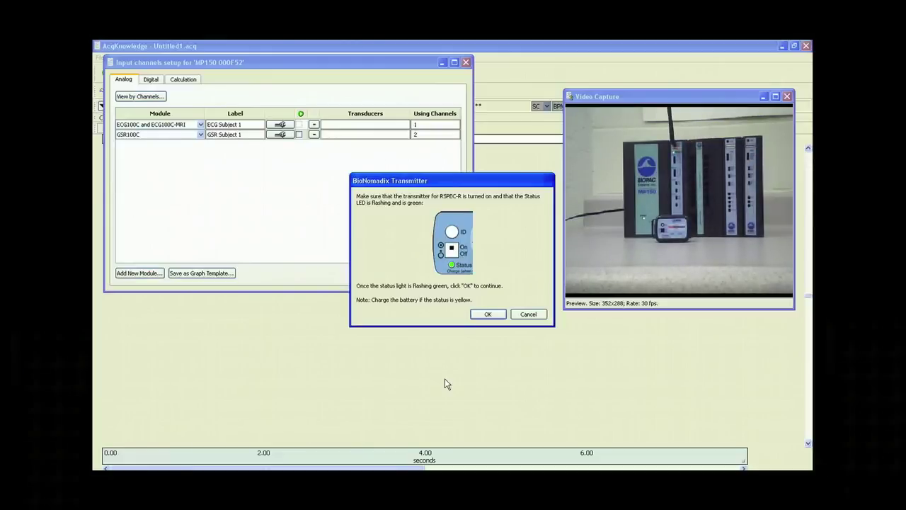
{"action": "left_click", "coordinate": [488, 314]}
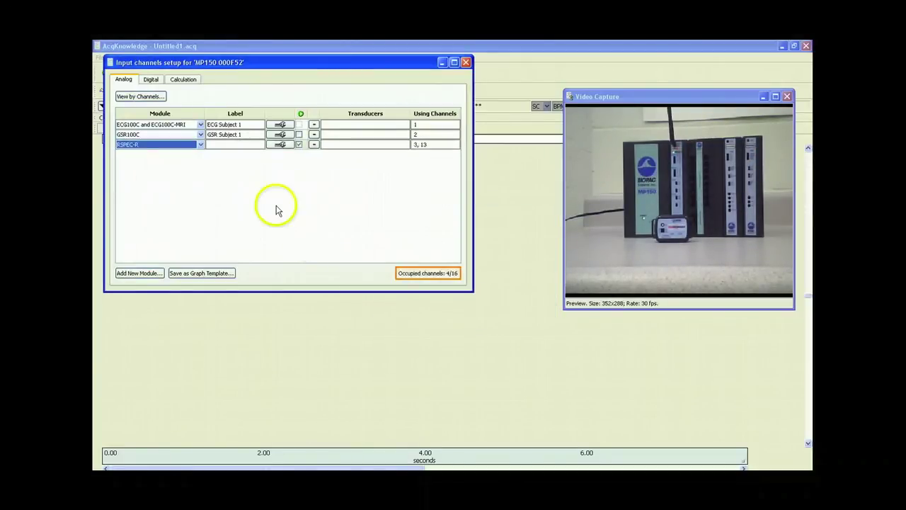
Step: Label the RSPEC-R module "Subject 1" in the analog input channels setup
{"action": "left_click", "coordinate": [221, 144]}
{"action": "type", "text": "S"}
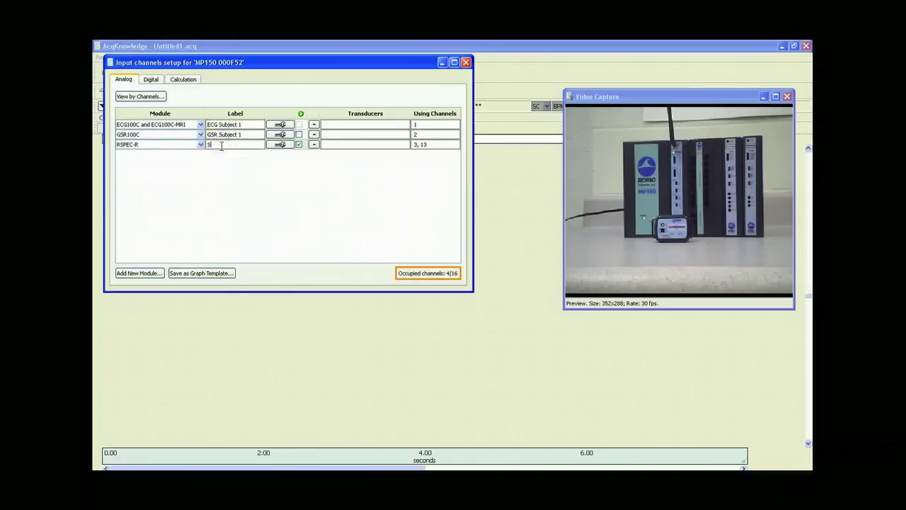
{"action": "type", "text": "ubject 1"}
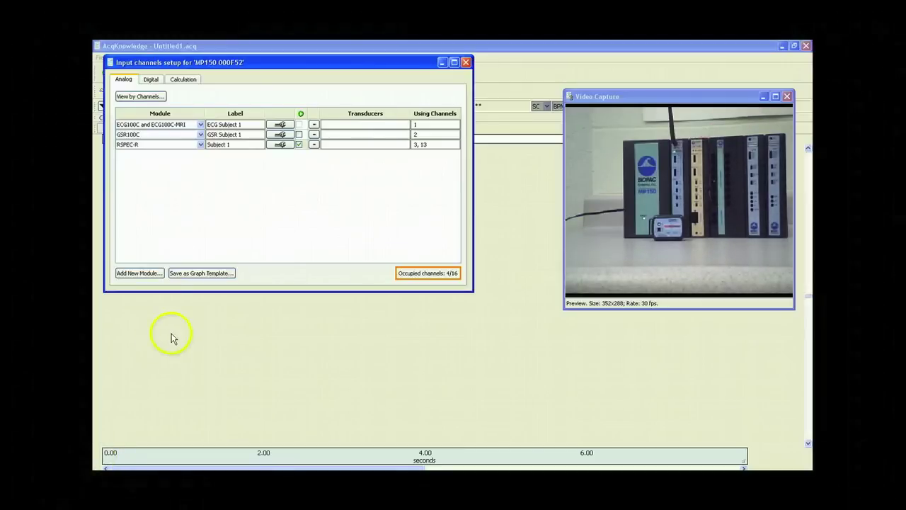
Step: Add an OXY100E module to the analog input channels
{"action": "left_click", "coordinate": [139, 274]}
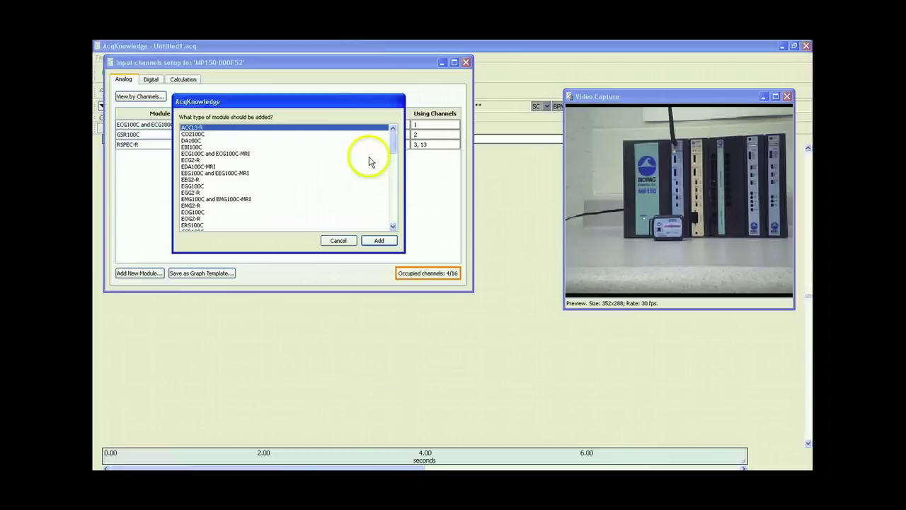
{"action": "left_click", "coordinate": [394, 151]}
{"action": "left_click_drag", "start_coordinate": [394, 150], "coordinate": [395, 194]}
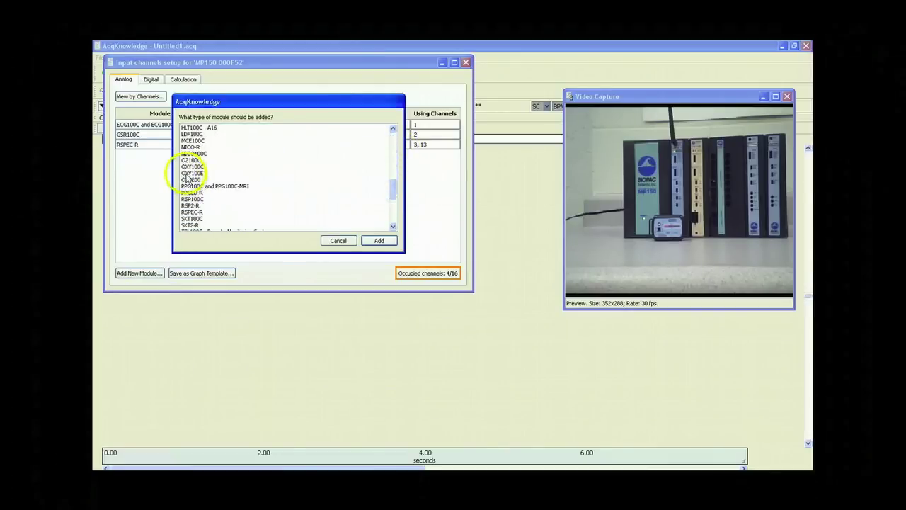
{"action": "left_click", "coordinate": [187, 173]}
{"action": "left_click", "coordinate": [376, 241]}
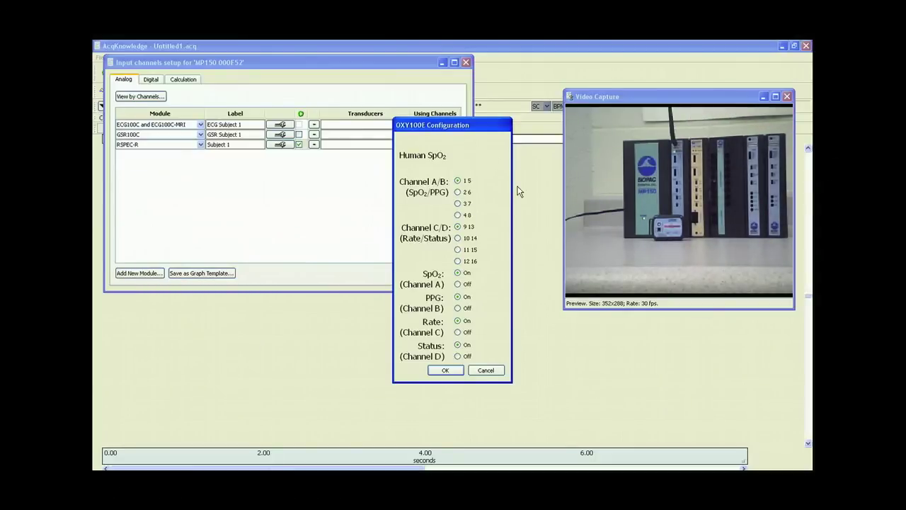
Step: Assign the OXY100E's SpO2/PPG to channels 4/8 and Rate/Status to 10/14, and label the module "Subject 1 OXY"
{"action": "left_click", "coordinate": [459, 215]}
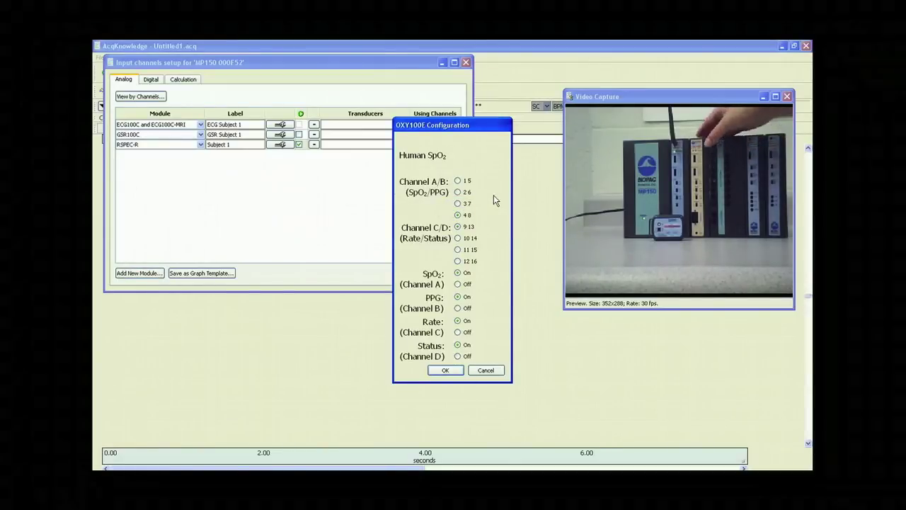
{"action": "left_click", "coordinate": [458, 238]}
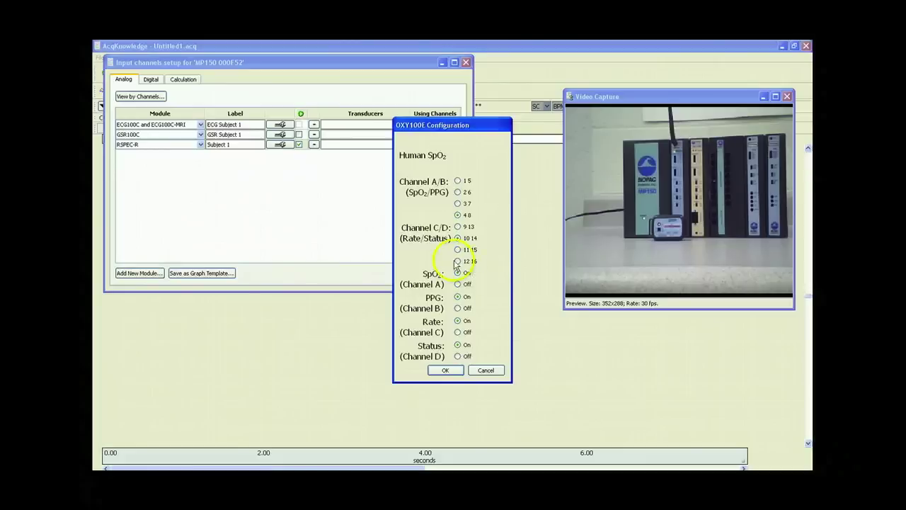
{"action": "left_click", "coordinate": [445, 370]}
{"action": "left_click", "coordinate": [225, 154]}
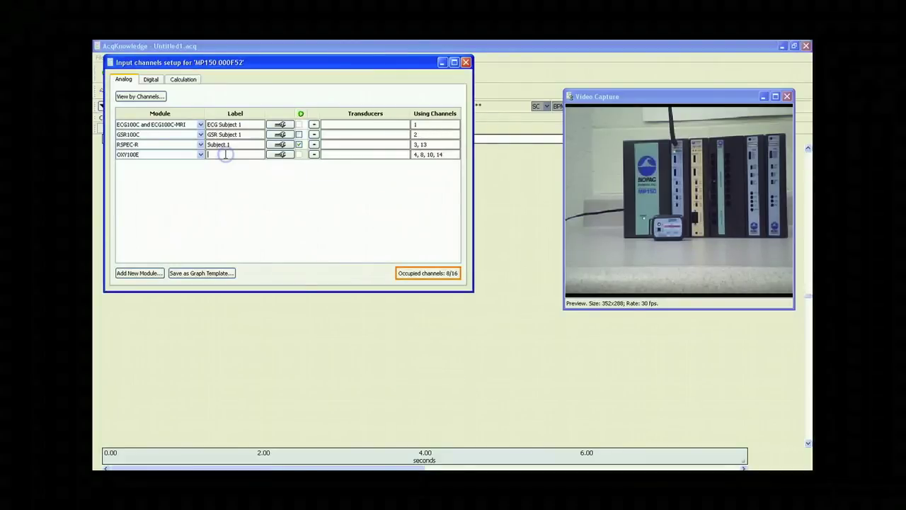
{"action": "type", "text": "Subject 1 OXY"}
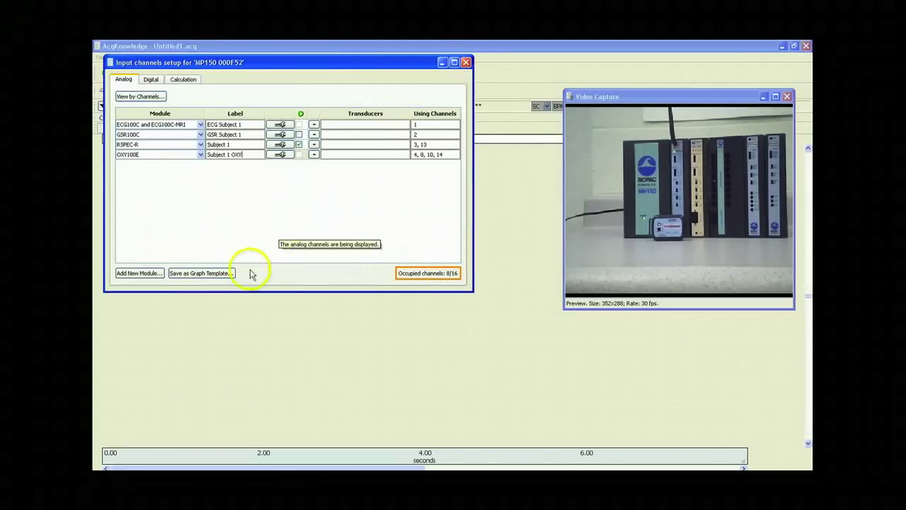
Step: Save the channel setup as a graph template named "experiment 2a" on the Desktop
{"action": "left_click", "coordinate": [201, 274]}
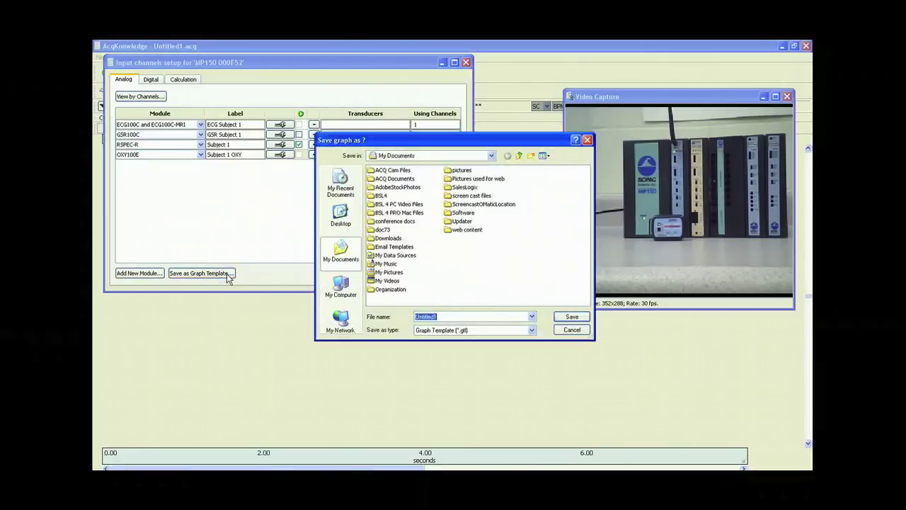
{"action": "left_click", "coordinate": [340, 215]}
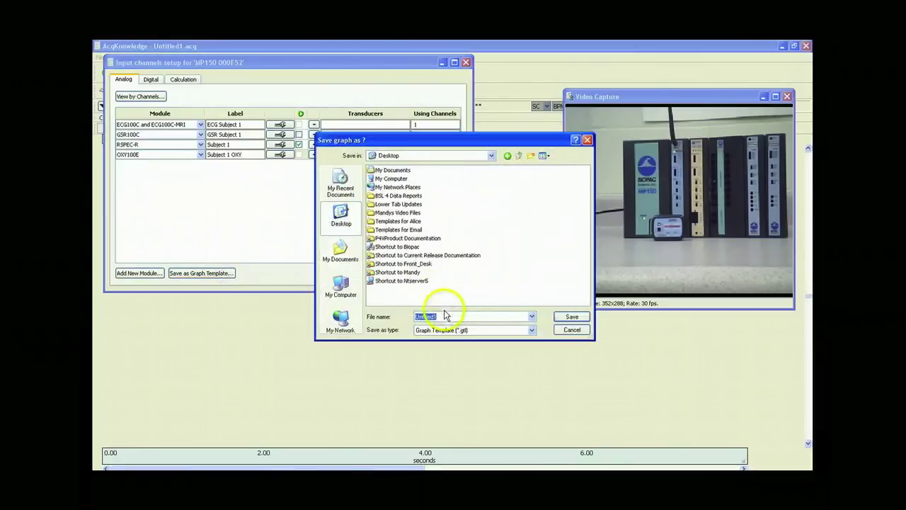
{"action": "key", "text": "BackSpace"}
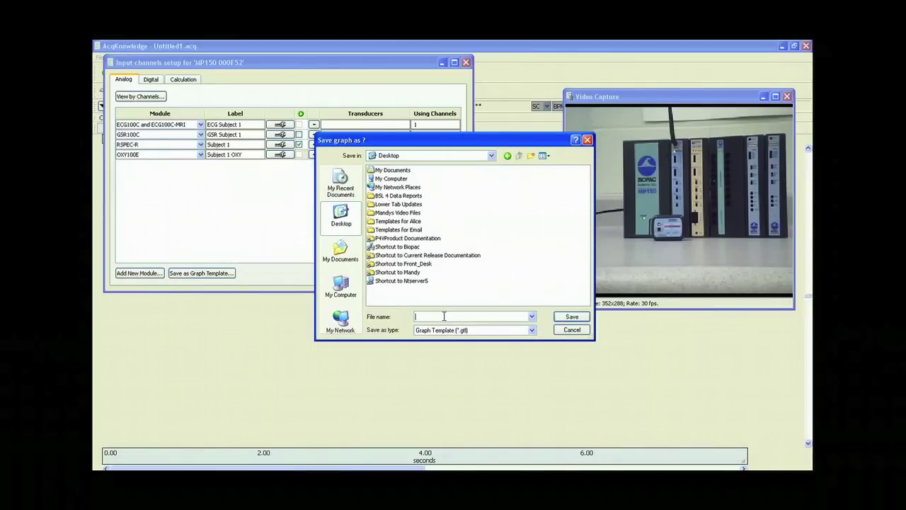
{"action": "type", "text": "experiment 2a"}
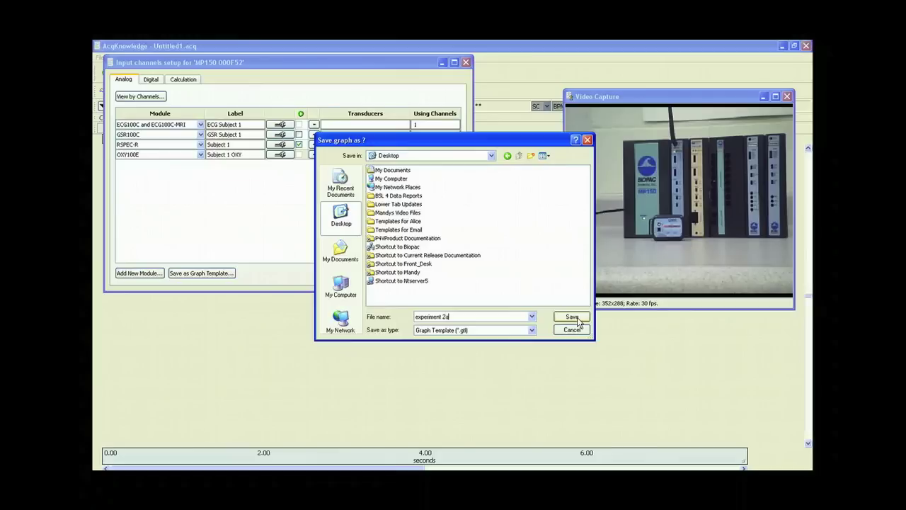
{"action": "left_click", "coordinate": [573, 317]}
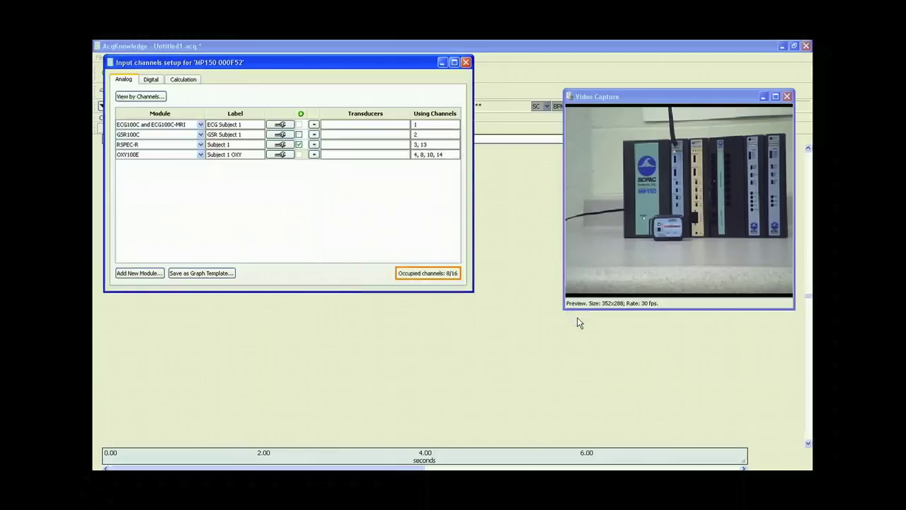